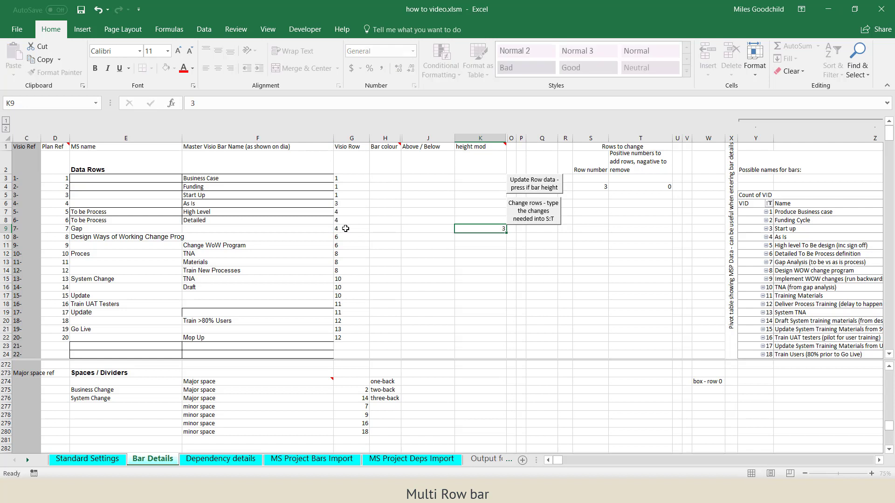
Step: Set the height mod of the Gap bar to 3 and update the row data
key("Up")
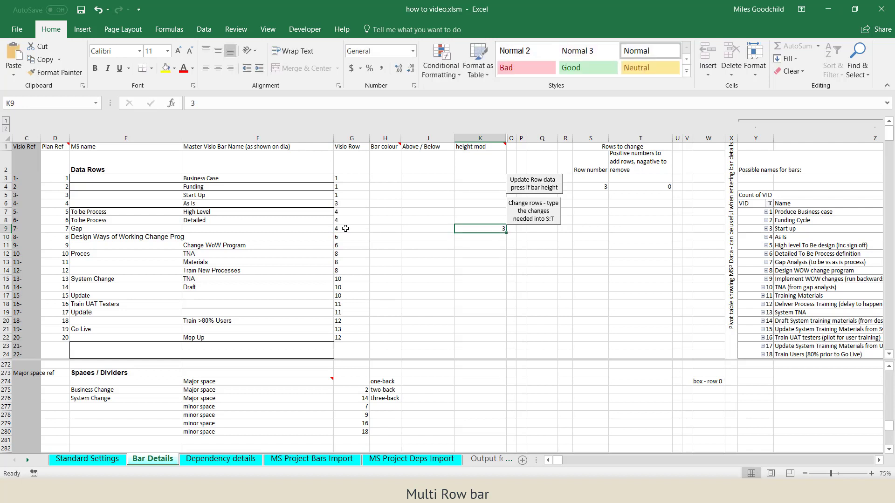
type("2")
key("Return")
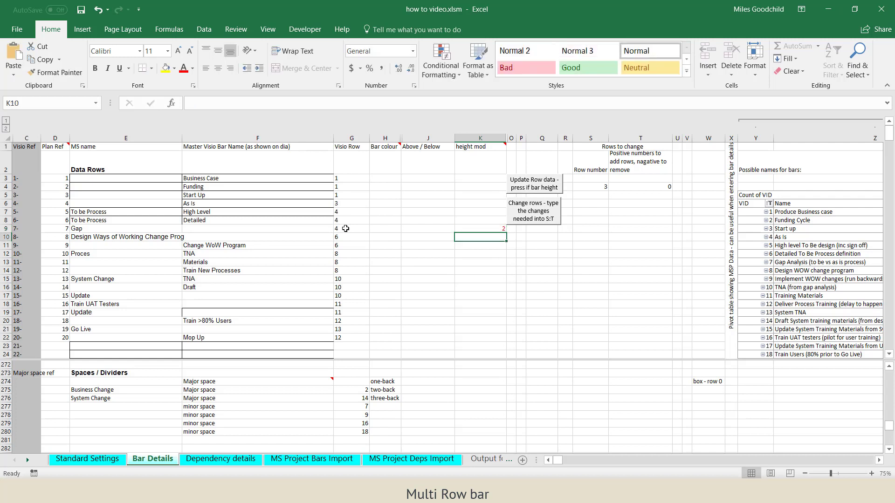
key("Up")
type("3")
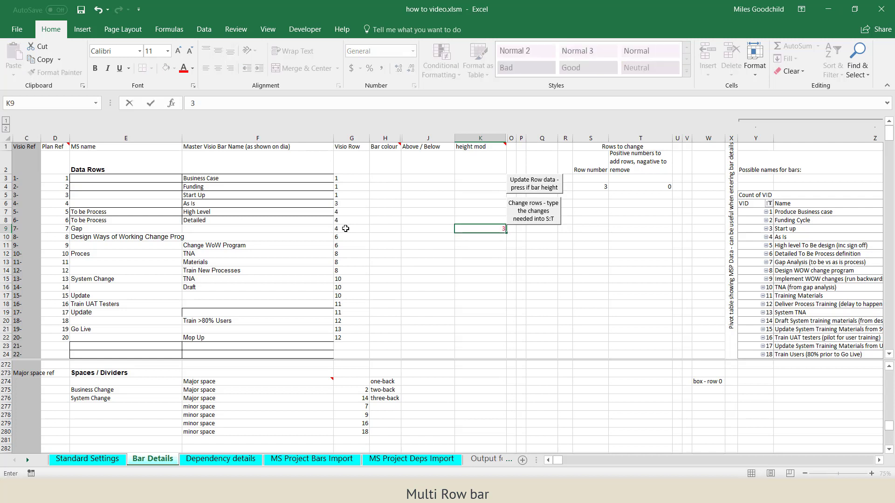
key("Return")
key("Up")
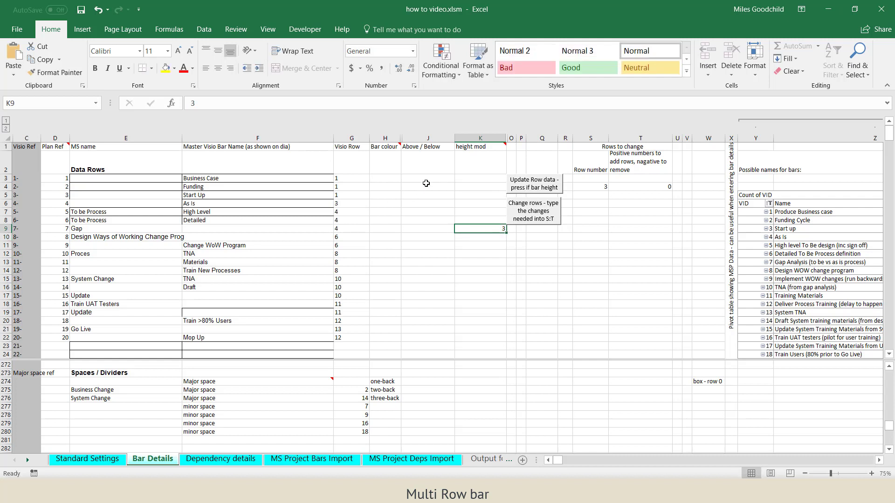
left_click(524, 186)
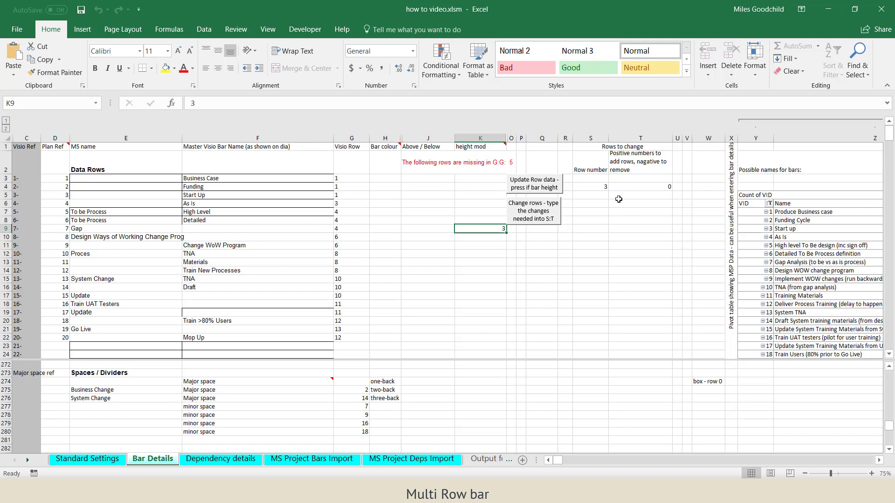
Step: Set the rows to change to row number 5 with -1 rows, and apply the row change
left_click(601, 188)
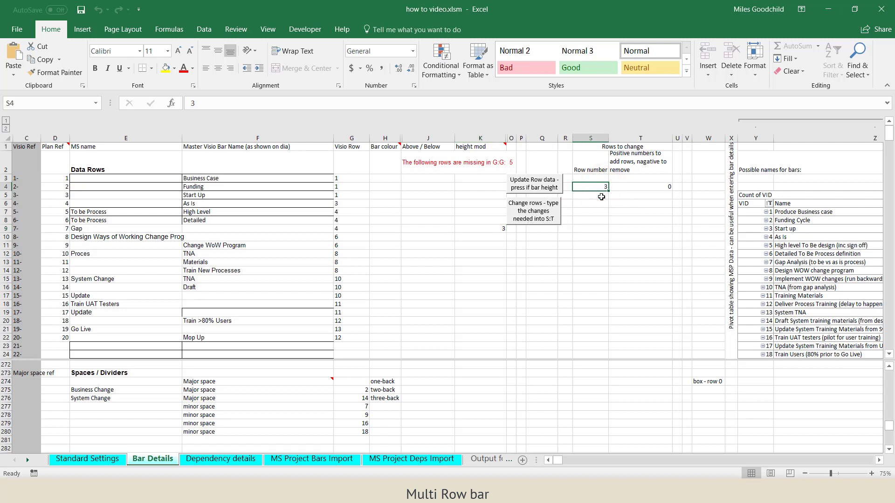
type("5")
key("Return")
key("Right")
type("-")
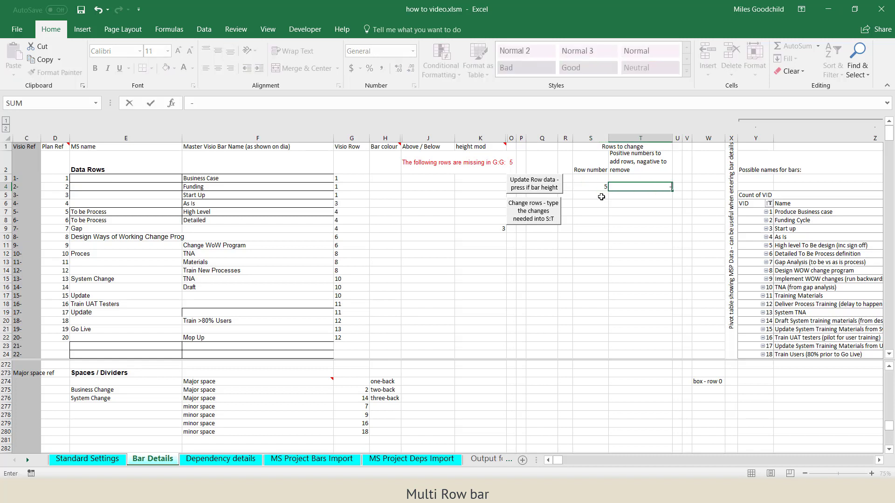
type("1")
left_click(631, 216)
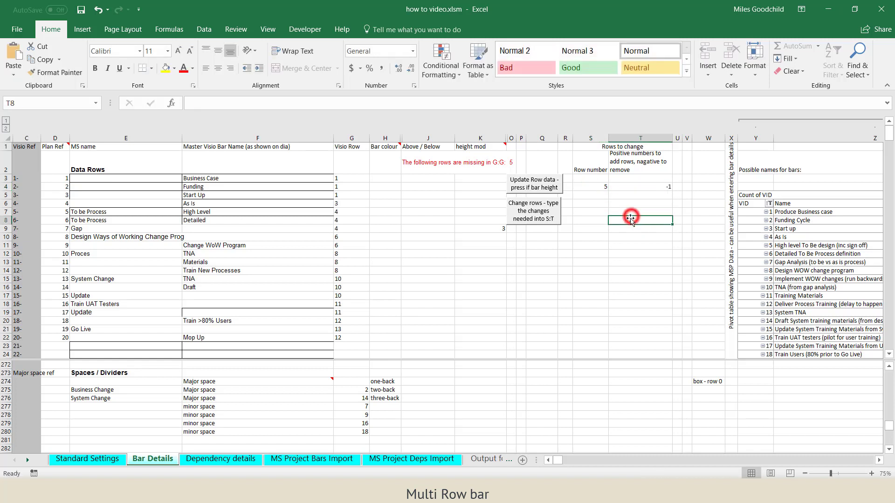
left_click(535, 218)
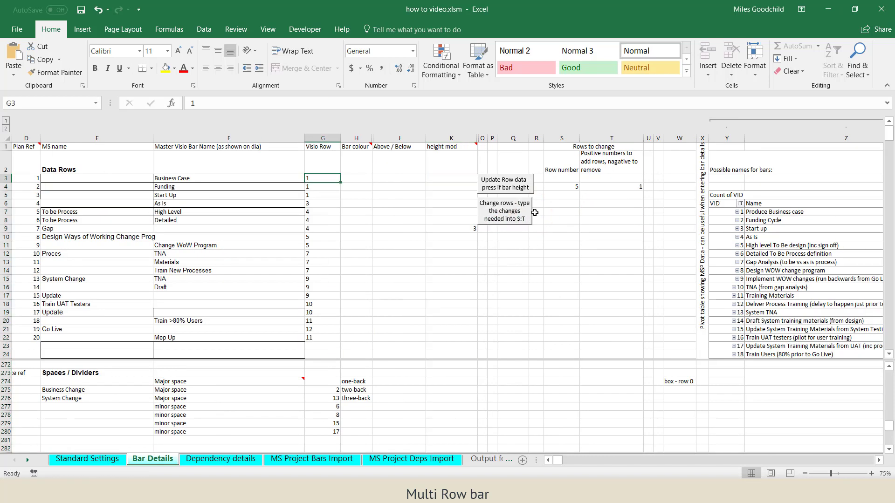
Step: Add a custom colour reference "training" in Standard Settings below k-back, with "training team" as its name in the colour key
left_click(88, 458)
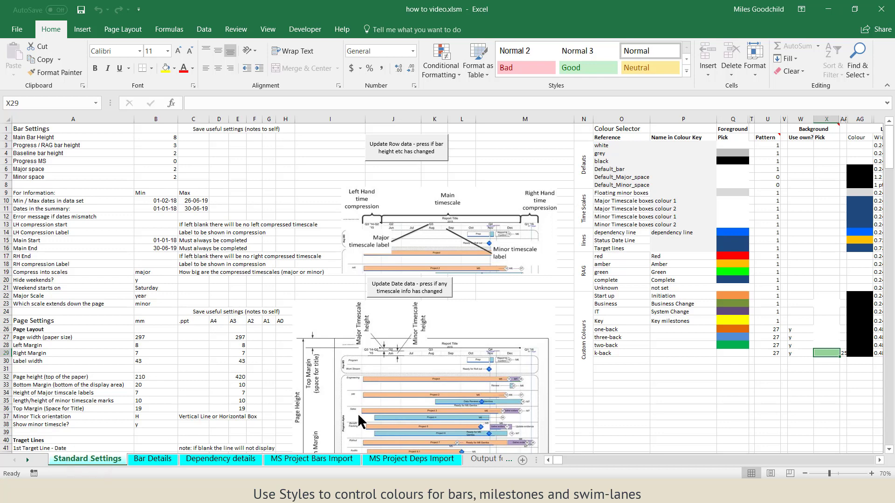
left_click(879, 459)
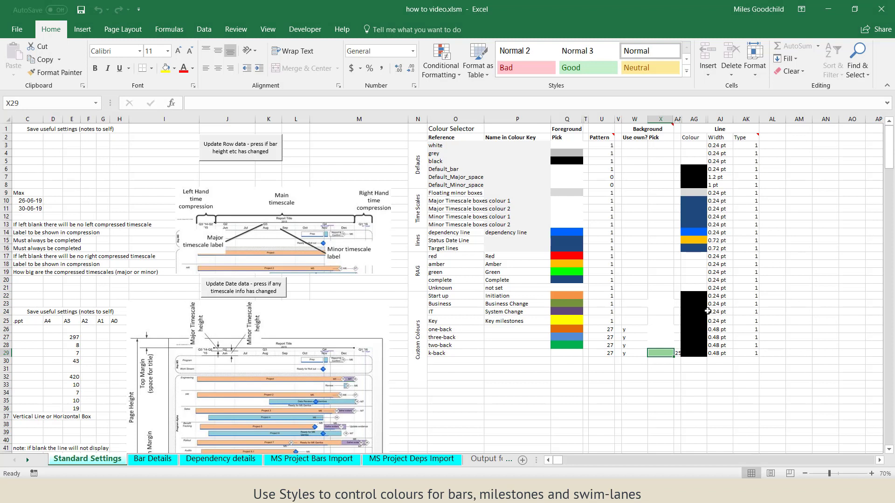
left_click(442, 361)
type("train")
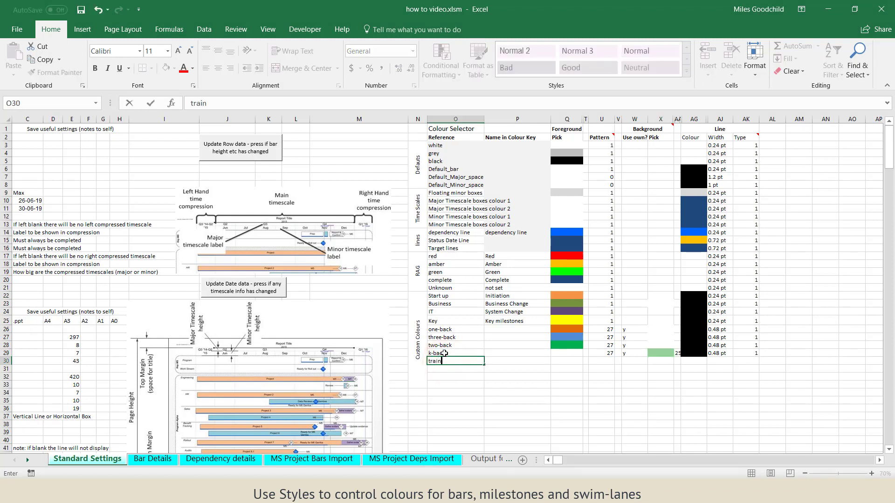
type("ing")
key("Tab")
type("traini")
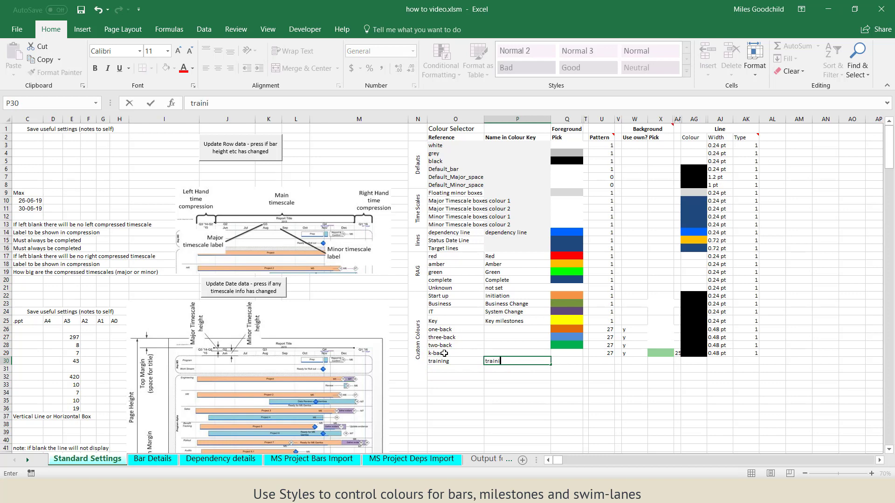
type("ng team")
key("Tab")
Step: Give the training style a dark orange foreground fill and pattern 1
left_click(175, 69)
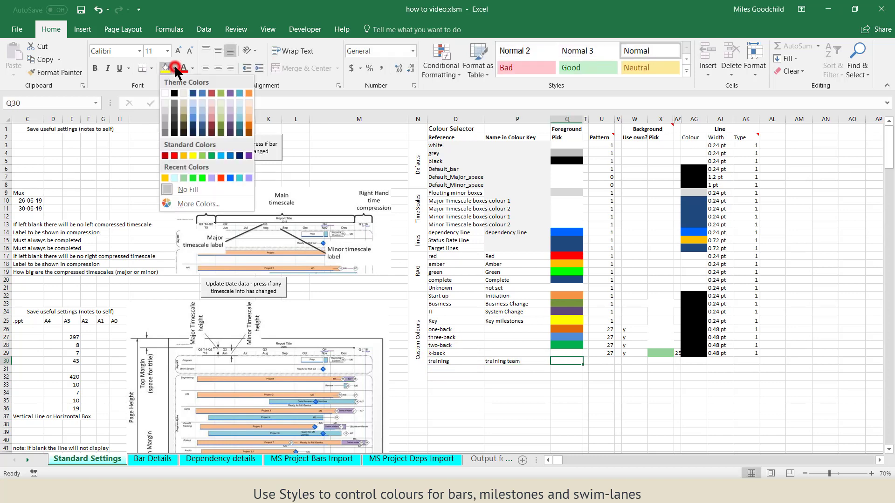
left_click(249, 128)
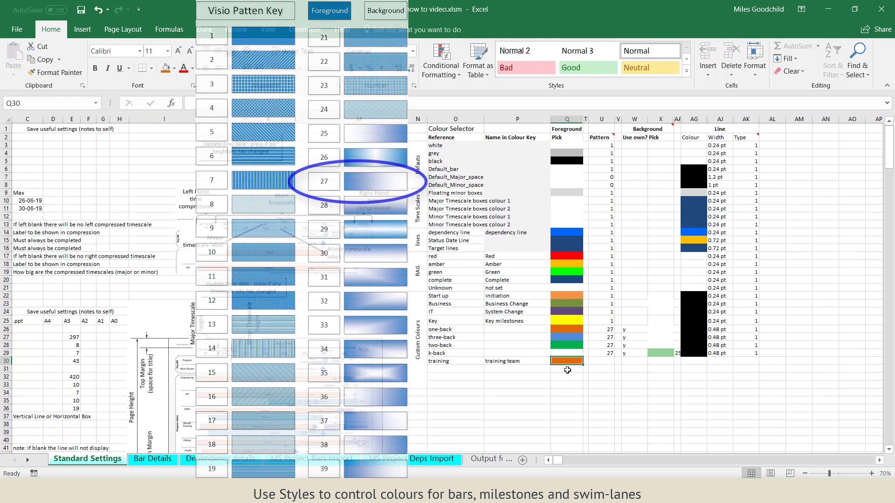
left_click(527, 399)
left_click(601, 362)
type("1")
key("Tab")
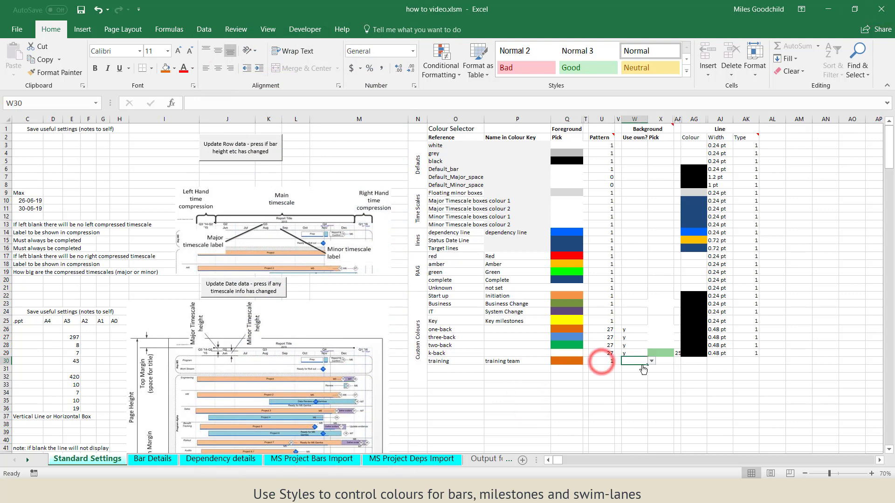
Step: Set the training style's own background to n, with a black line, width 0.24 pt and line type 1
type("n")
key("Tab")
key("Tab")
left_click(174, 68)
left_click(175, 93)
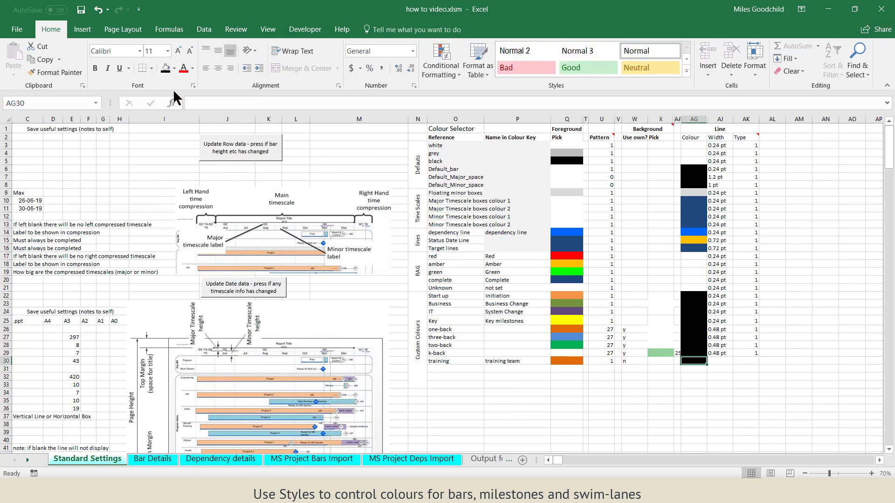
key("Tab")
type("0.24 pt")
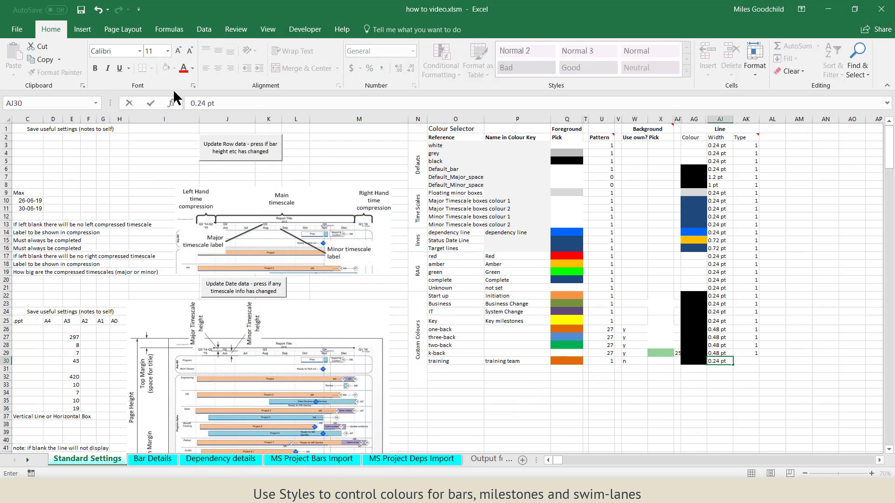
key("Tab")
type("1")
key("Return")
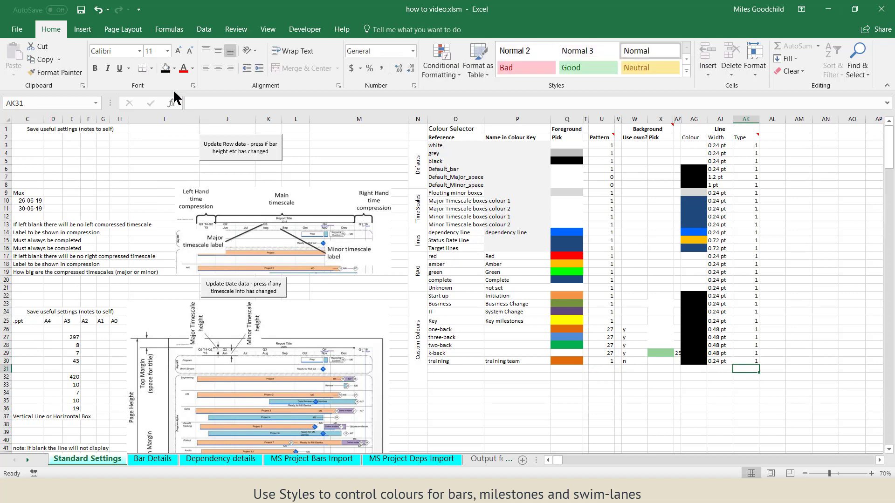
Step: Assign the bar colour "training" to the bars with plan refs 10 to 18 in Bar Details (H12:H20)
left_click(146, 458)
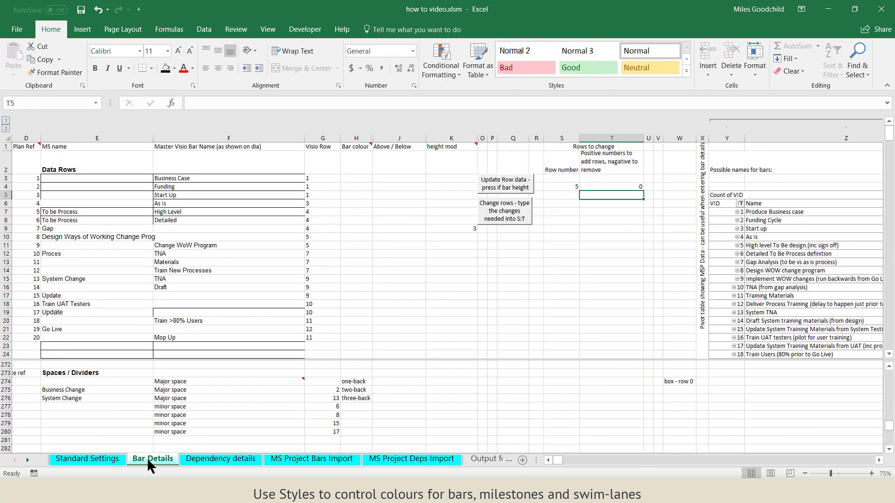
left_click(349, 254)
type("training")
key("ctrl+Return")
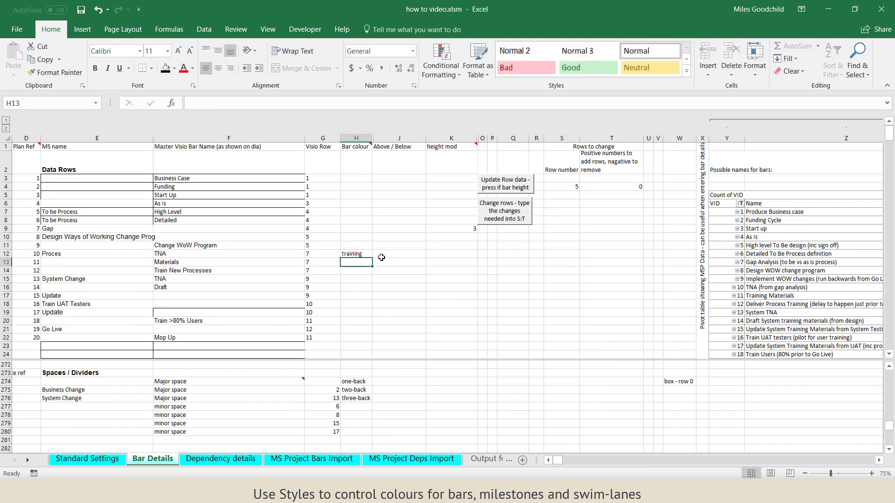
key("shift+Down")
key("shift+Down")
key("shift+Down")
key("shift+Down")
key("shift+Down")
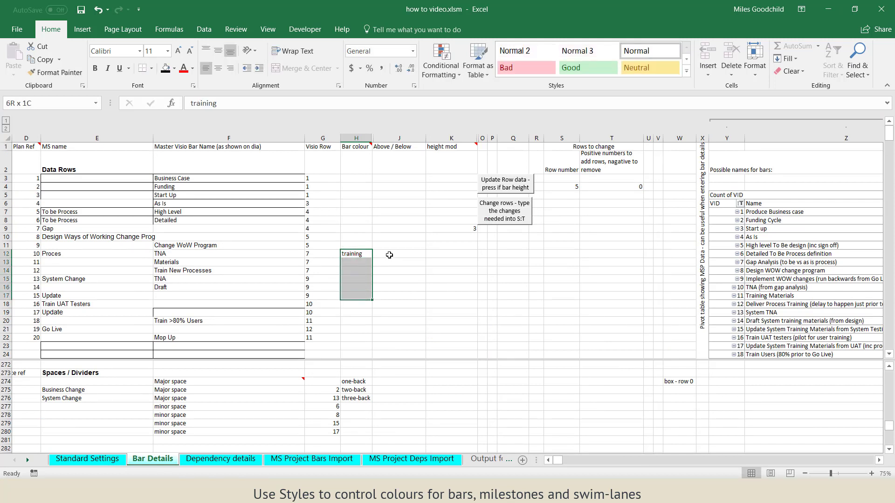
key("shift+Down")
key("shift+Down")
key("shift+Down")
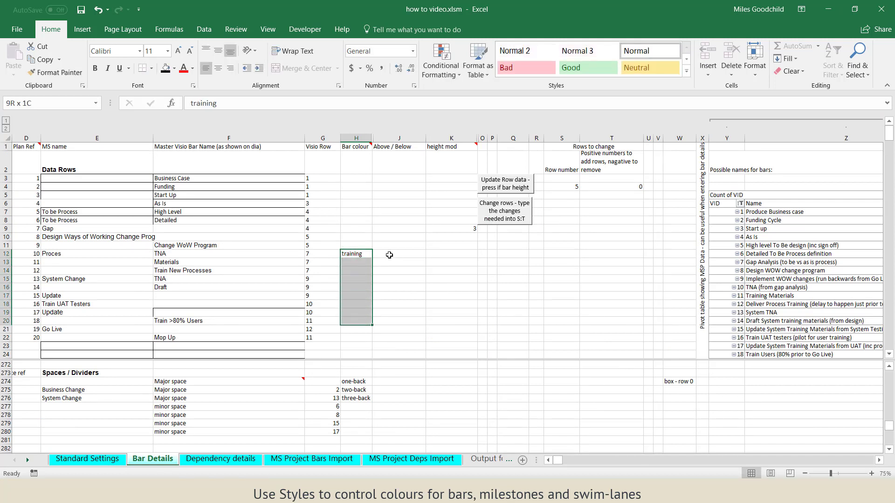
key("ctrl+Return")
Step: Assign the bar colour IT to the bars in rows 32 to 40, with Business for the UAT bar
key("Up")
key("Up")
key("Up")
key("Up")
key("Up")
key("Up")
key("Up")
key("Up")
key("Up")
key("ctrl+c")
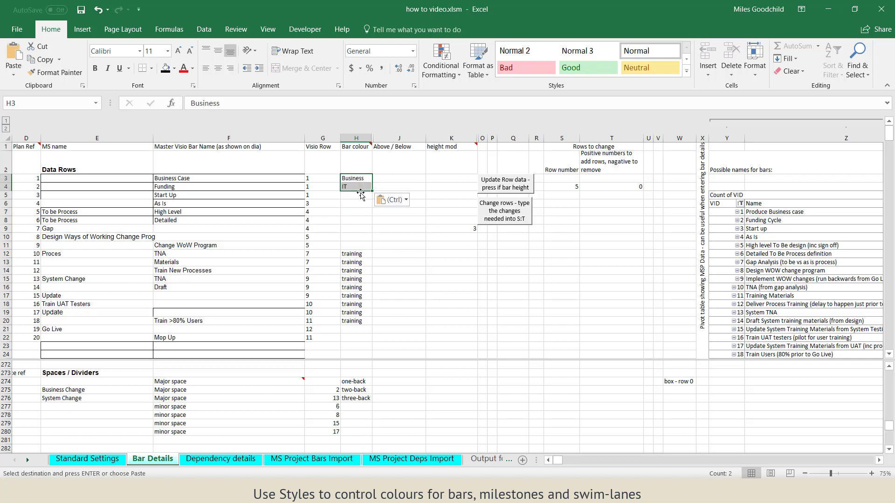
scroll(359, 254, "down", 5)
left_click(357, 280)
key("ctrl+v")
left_click_drag(357, 280, 362, 345)
key("ctrl+d")
left_click(362, 339)
type("Business")
Step: Set the bar colour of Go Live and Mop Up to Business
left_click(356, 189)
type("b")
key("Return")
type("Business")
left_click(357, 215)
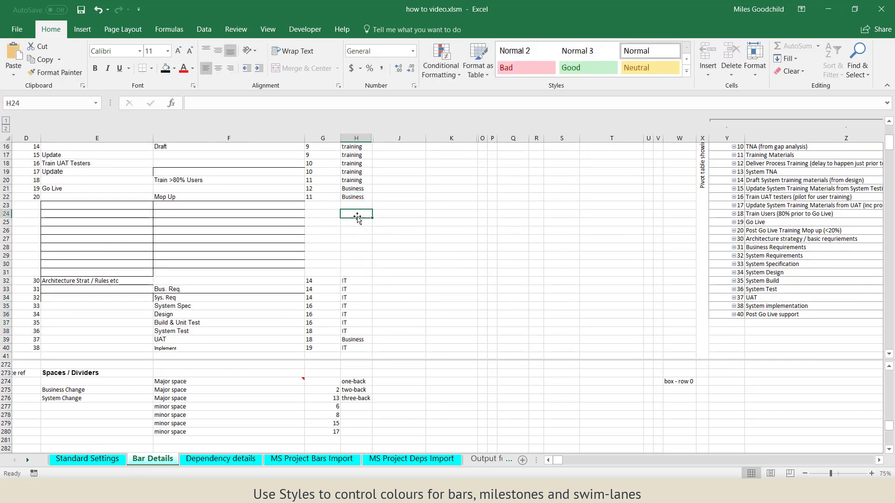
Step: Fill the bar colour Business down the bars from Business Case to Change WoW Program (H3:H11)
scroll(357, 215, "up", 5)
left_click_drag(357, 178, 361, 245)
key("ctrl+d")
left_click(357, 278)
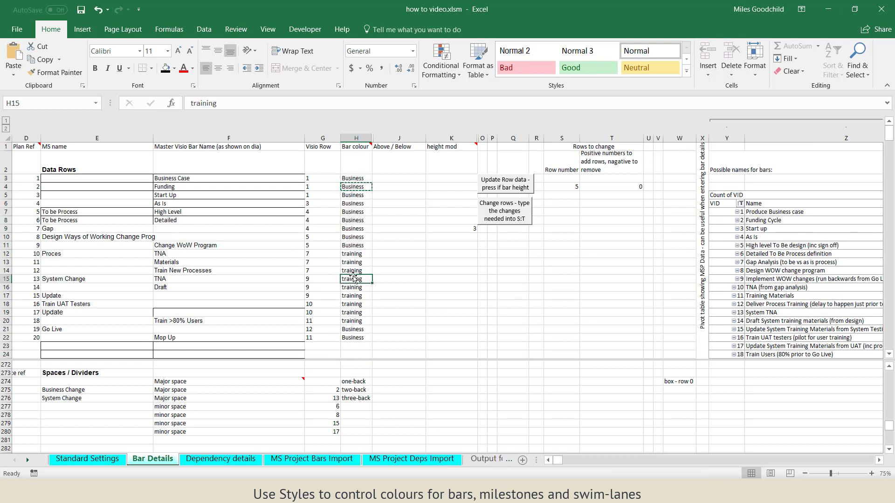
Step: Set the Major space to 0 in the bar settings of Standard Settings
left_click(103, 458)
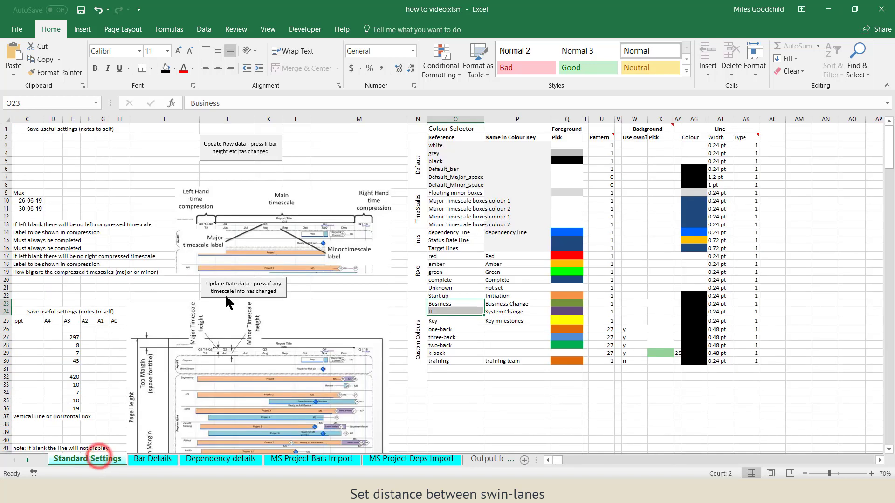
left_click(551, 459)
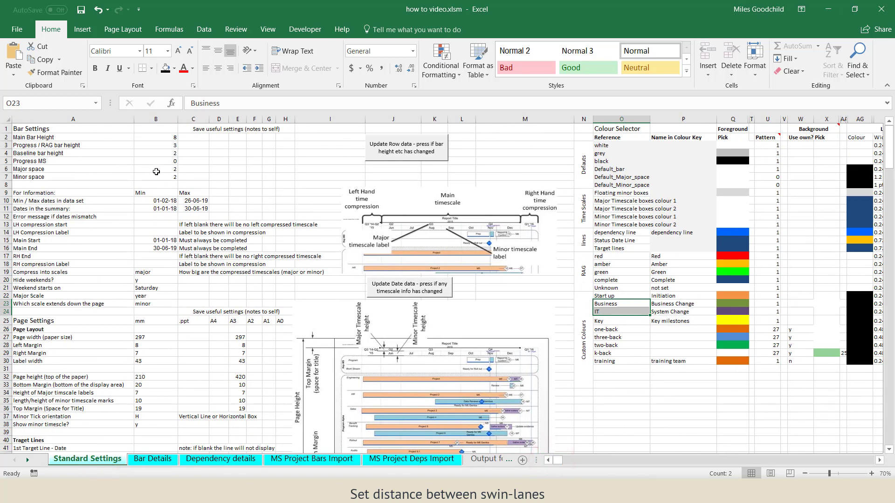
left_click(170, 169)
type("0")
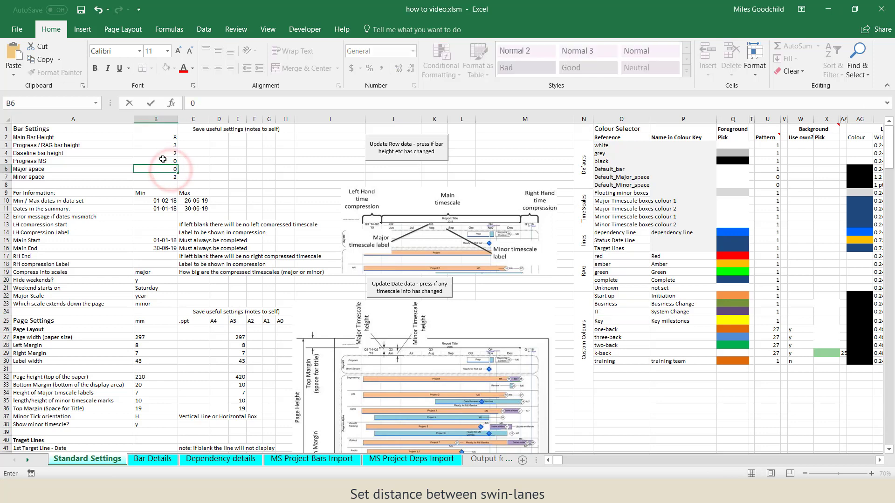
key("Return")
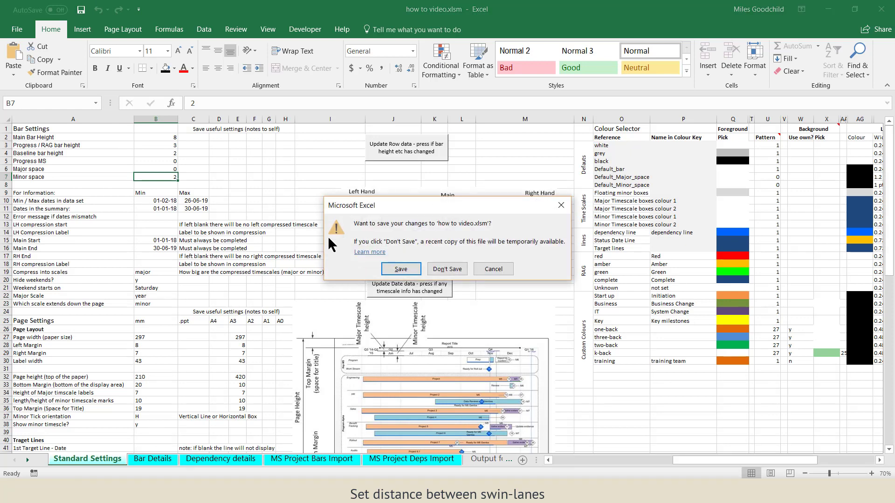
Step: Save the changes to how to video.xlsm and refresh the shapes of the plan diagram in Visio
left_click(400, 270)
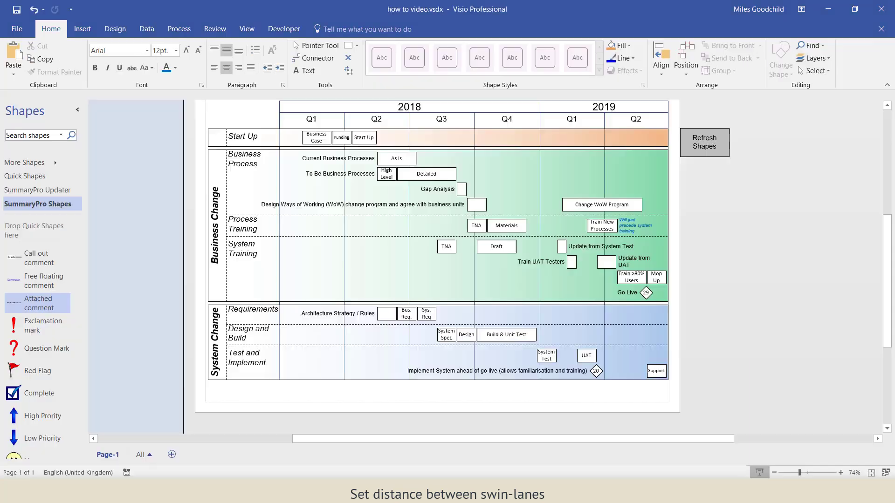
left_click(697, 145)
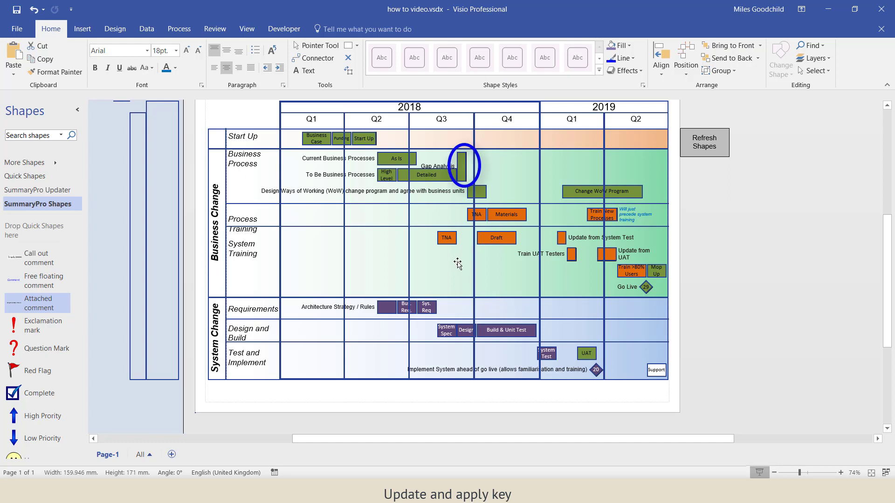
Step: Set the Gap Analysis label's anchor to Left/Middle and place it on the right side of its bar with left-aligned text
left_click(438, 166)
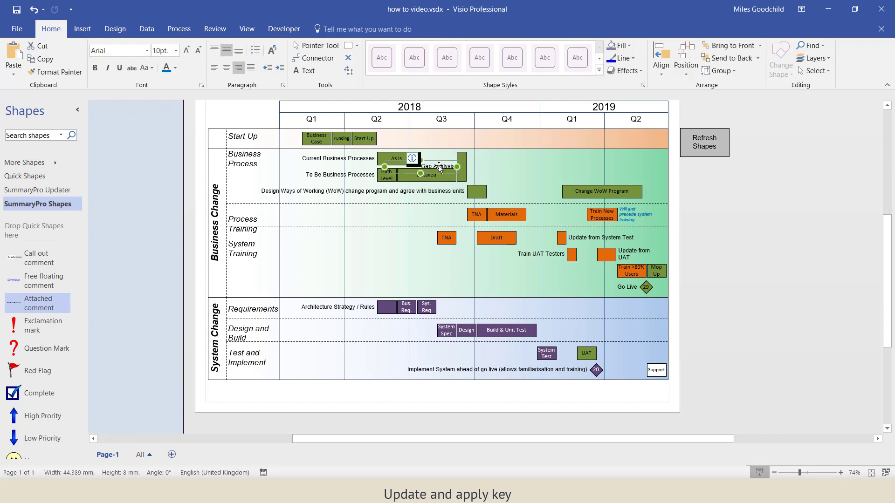
left_click(412, 158)
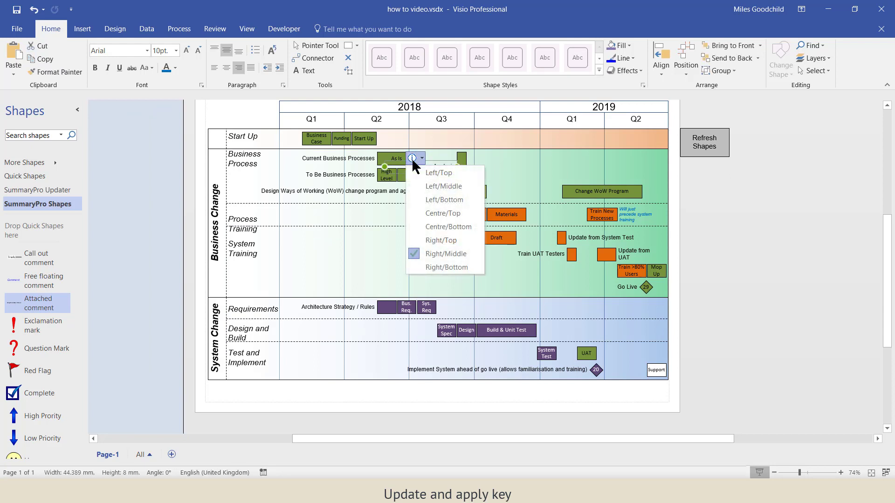
left_click(426, 186)
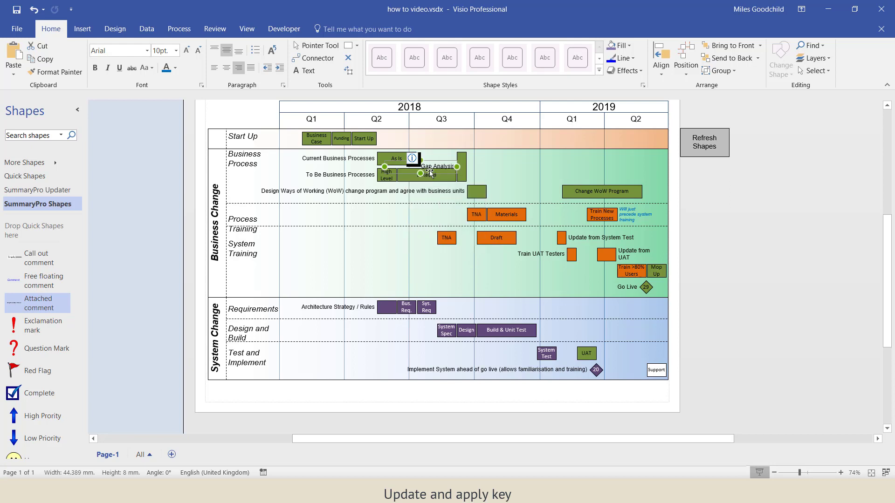
left_click_drag(430, 173, 511, 176)
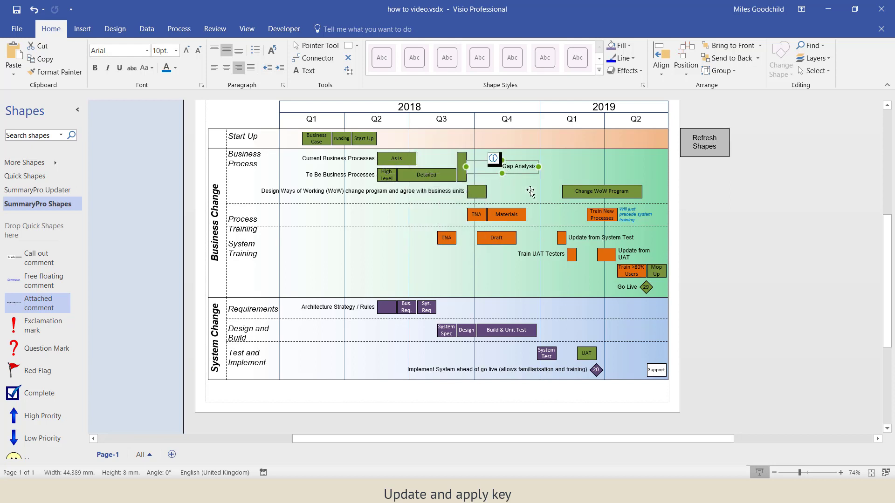
left_click(219, 66)
left_click(512, 190)
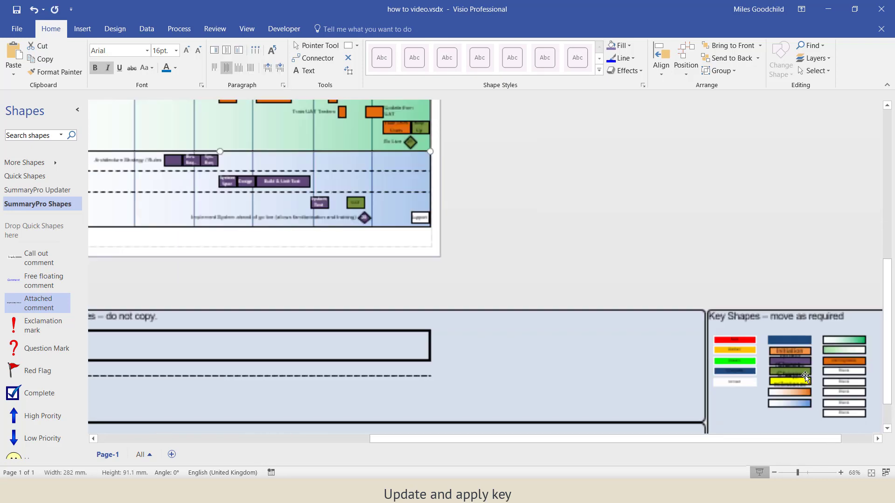
Step: Move the Initiation, System Change, Business Change and training team key shapes together from Key Shapes to the empty area beside the page
scroll(805, 377, "up", 1)
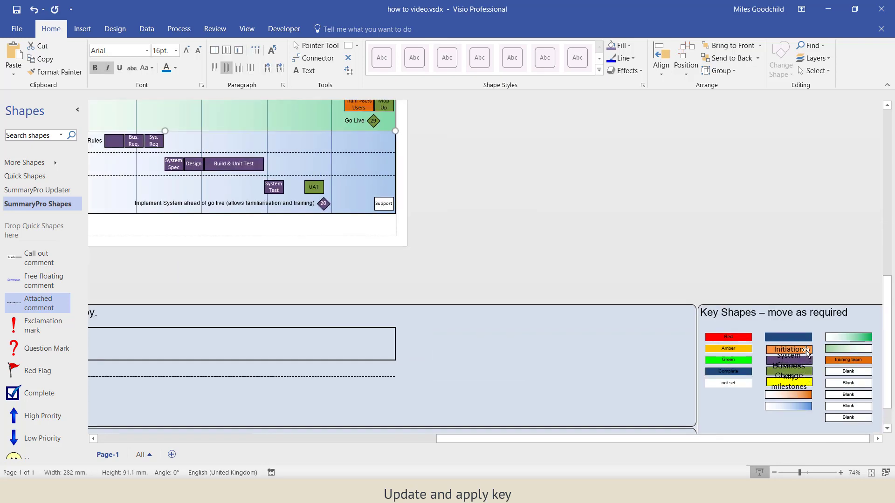
left_click(806, 351)
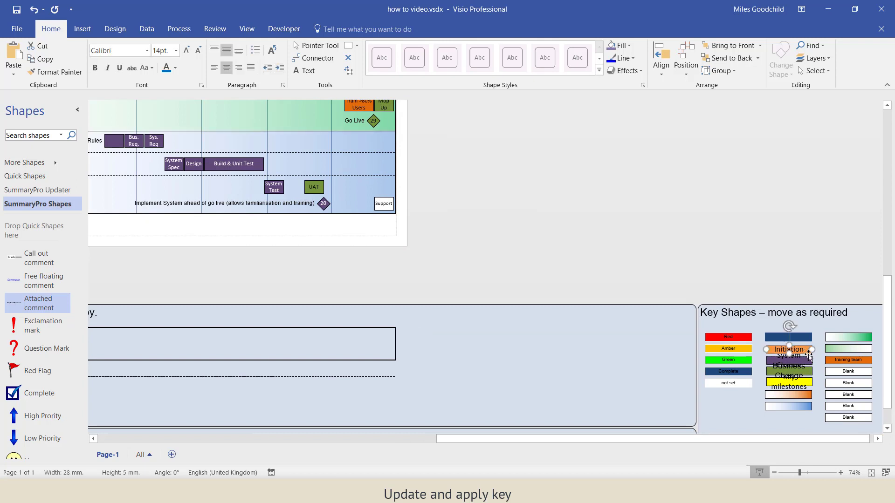
left_click(806, 361, "shift")
left_click(806, 373, "shift")
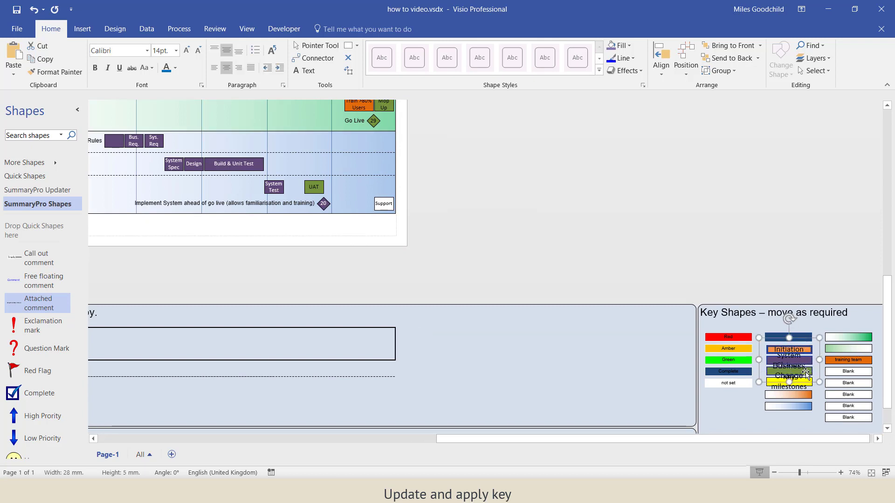
left_click(830, 362, "shift")
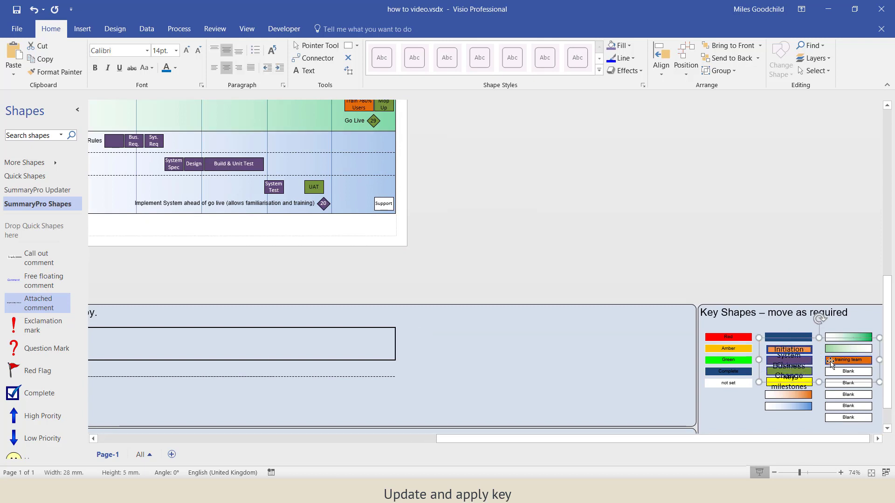
left_click_drag(830, 362, 579, 224)
Step: Widen the four moved key shapes and set their text size to 10 pt
left_click_drag(529, 167, 603, 239)
left_click_drag(604, 206, 624, 206)
mouse_move(581, 238)
left_mouse_down()
mouse_move(582, 254)
mouse_move(583, 231)
left_mouse_up()
left_click(162, 50)
type("10")
key("Return")
Step: Space the four key shapes evenly in their vertical stack
left_click_drag(531, 169, 639, 254)
left_click(685, 66)
left_click(721, 152)
left_click(467, 177)
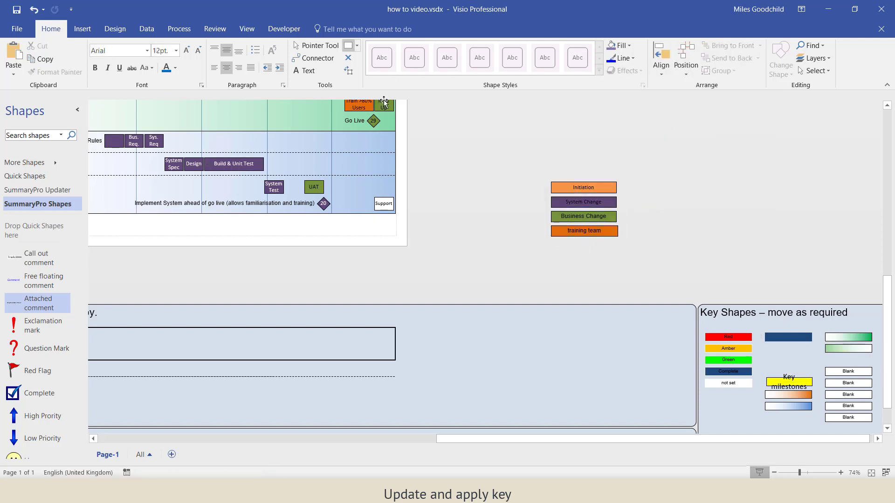
Step: Draw a rectangle around the four key shapes and title it Key with its text aligned top left
left_click(348, 45)
left_click_drag(538, 173, 627, 247)
type("Key")
left_click(213, 68)
left_click(215, 50)
Step: Send the Key rectangle behind the four key shapes
right_click(611, 215)
left_click(723, 58)
left_click(307, 47)
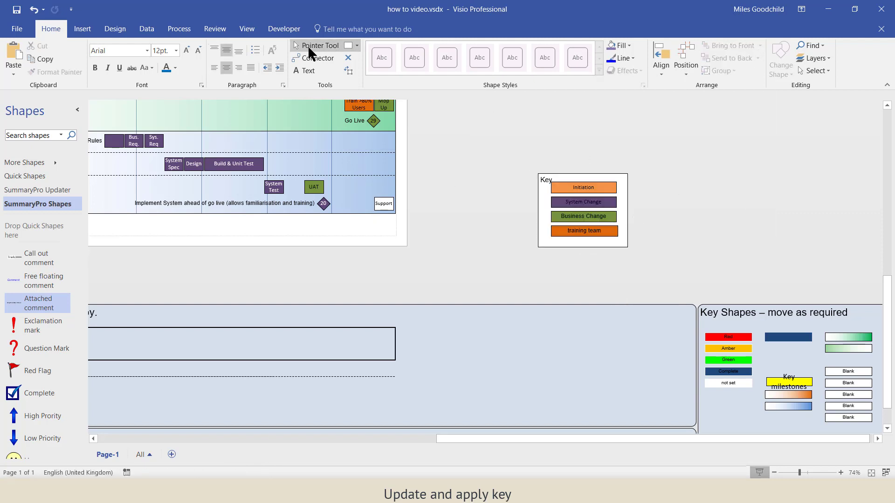
Step: Resize the Key rectangle on all four sides to frame the key shapes with even margins, about 47 by 44 mm
left_click(577, 178)
left_click_drag(583, 174, 583, 171)
left_click_drag(627, 209, 622, 208)
left_click_drag(539, 208, 545, 207)
left_click_drag(584, 248, 584, 245)
Step: Group the key rectangle with its shapes and place the key in the System Training row under 2018 Q1
right_click(570, 173)
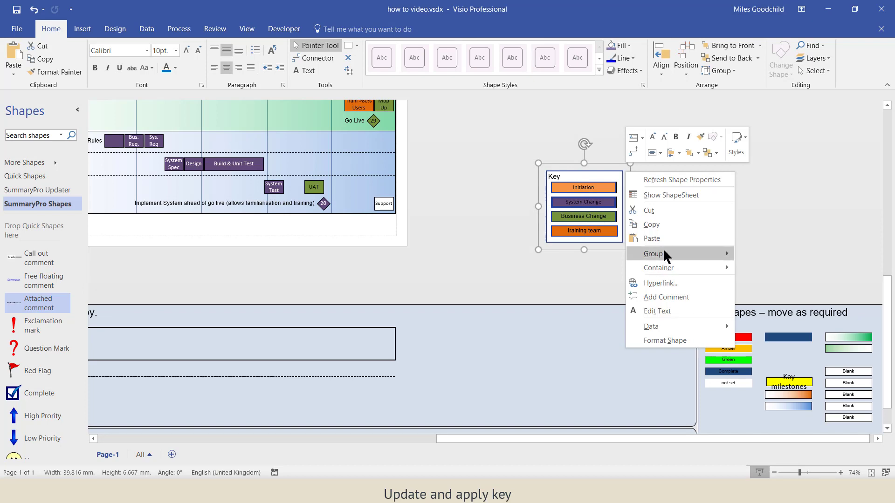
left_click(748, 254)
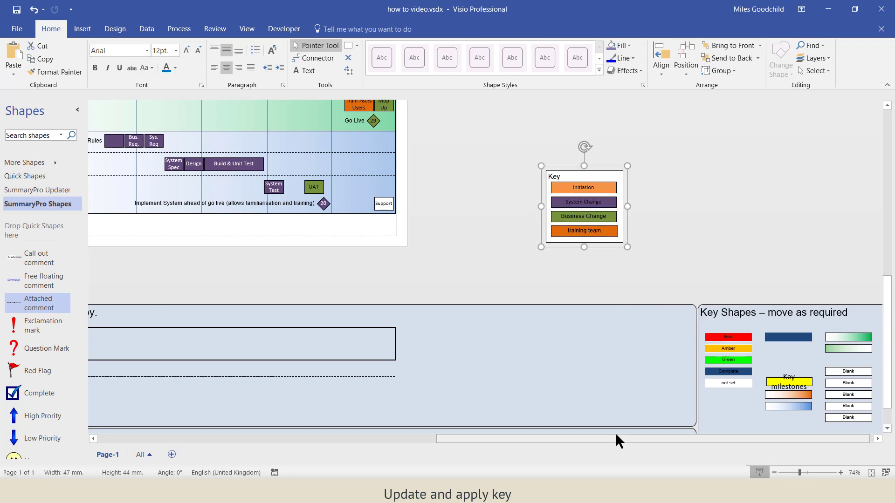
left_click_drag(616, 438, 579, 438)
left_click_drag(652, 230, 207, 129)
scroll(489, 385, "down", 2)
left_click_drag(293, 168, 228, 162)
Step: Narrow the Key rectangle to about 36.5 mm and centre its title
left_click_drag(264, 185, 254, 186)
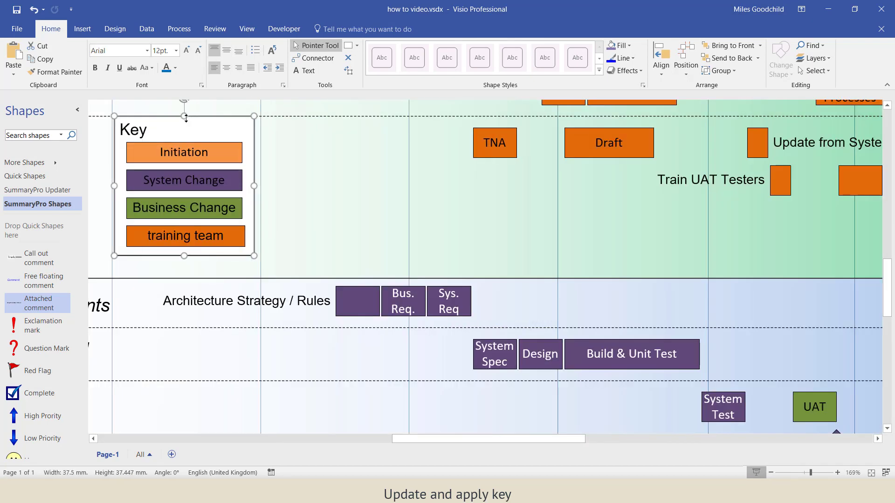
left_click(227, 68)
left_click_drag(115, 186, 118, 186)
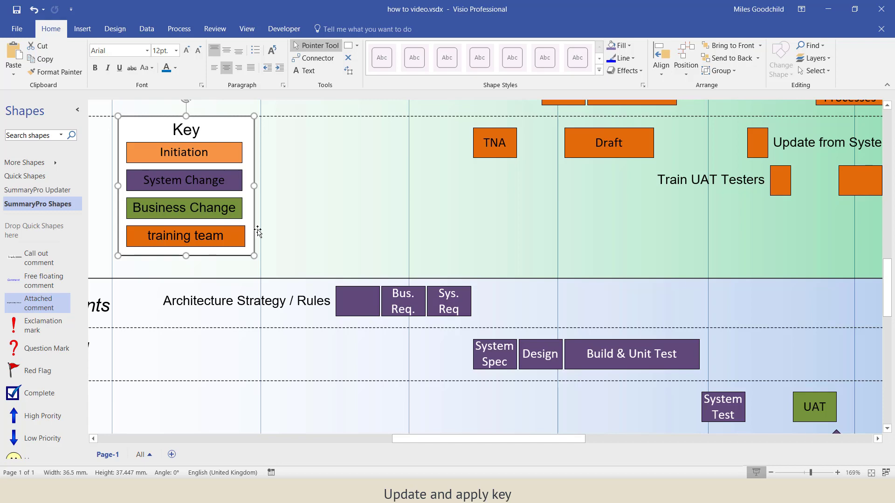
Step: Group the Key rectangle with the Initiation, System Change, Business Change and training team shapes
left_click(223, 156, "shift")
left_click(222, 181, "shift")
left_click(222, 209, "shift")
left_click(222, 229, "shift")
right_click(255, 215)
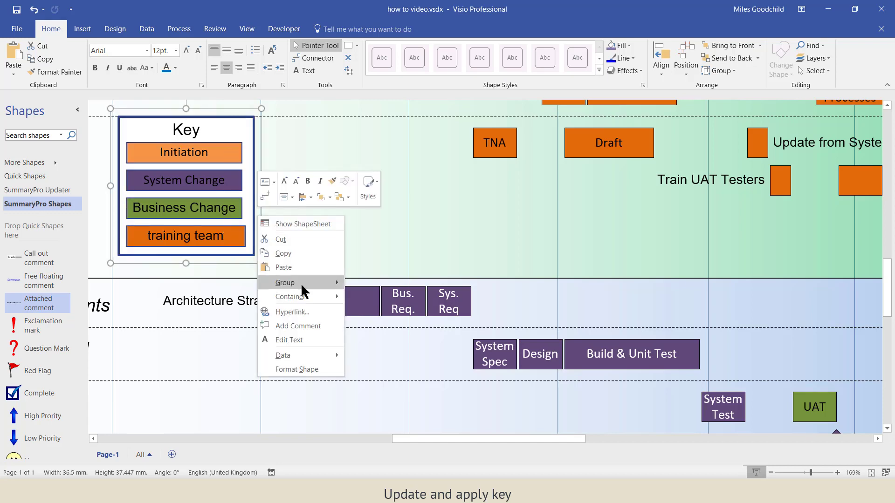
left_click(366, 284)
Step: Shift the grouped key slightly down so it sits clear of the System Training row's upper dashed line
left_click_drag(242, 216, 242, 229)
left_click(335, 231)
scroll(337, 230, "down", 4)
key("ctrl+z")
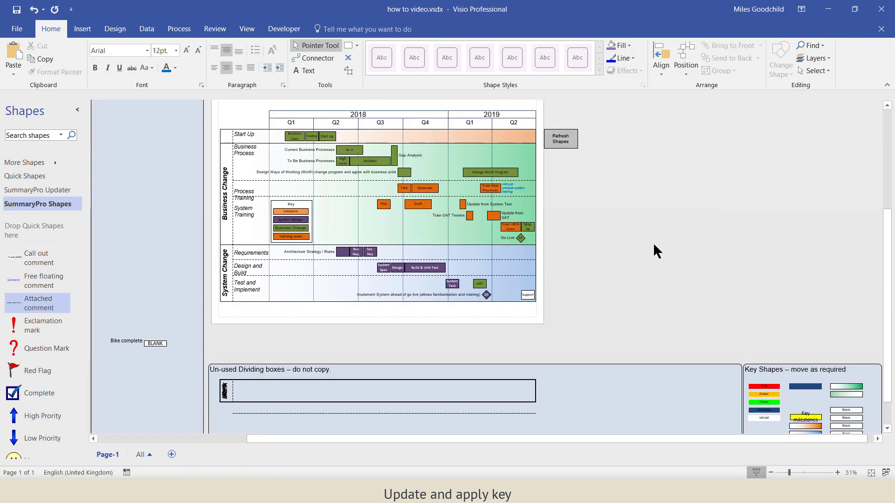